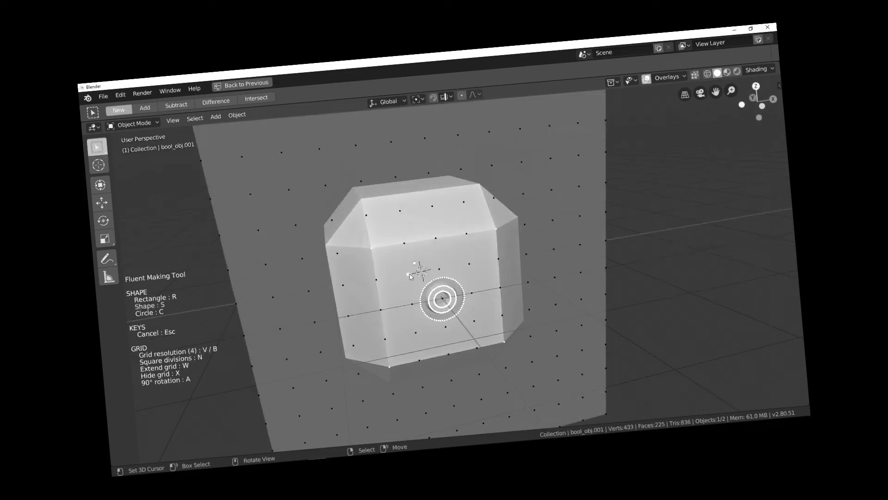
- Orbit the view toward the placement grid and circle cutter on the lower front face
{"action": "middle_click_drag", "start_coordinate": [411, 284], "coordinate": [406, 271]}
- Start a Cut/Add freeform Shape cut and show its drawing grid on the front face
{"action": "scroll", "coordinate": [409, 278], "scroll_direction": "up", "scroll_amount": 4}
{"action": "key", "text": "alt+x"}
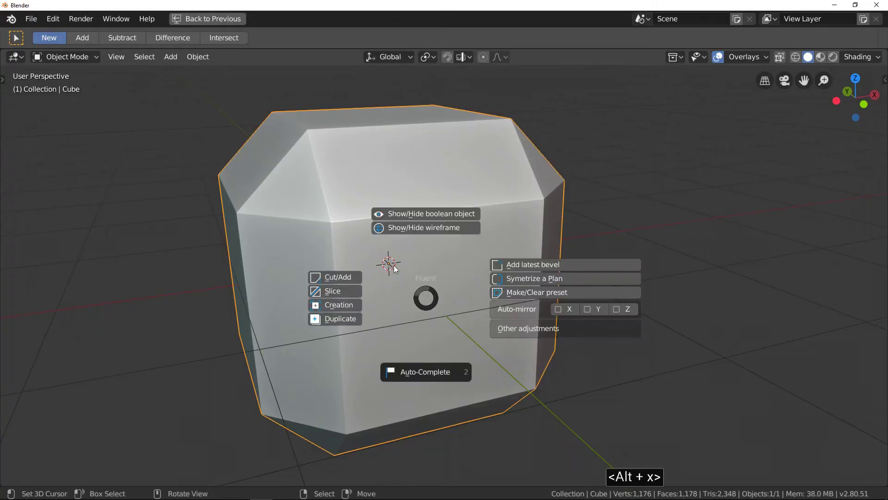
{"action": "left_click", "coordinate": [351, 275]}
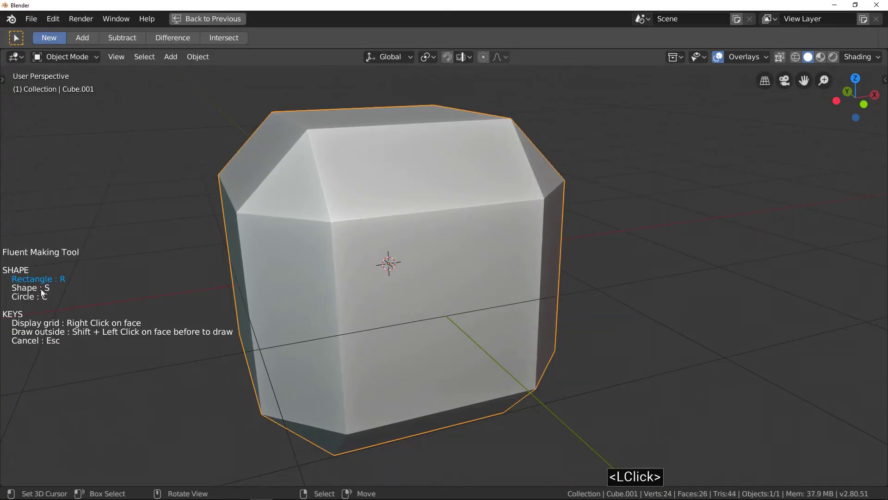
{"action": "key", "text": "s"}
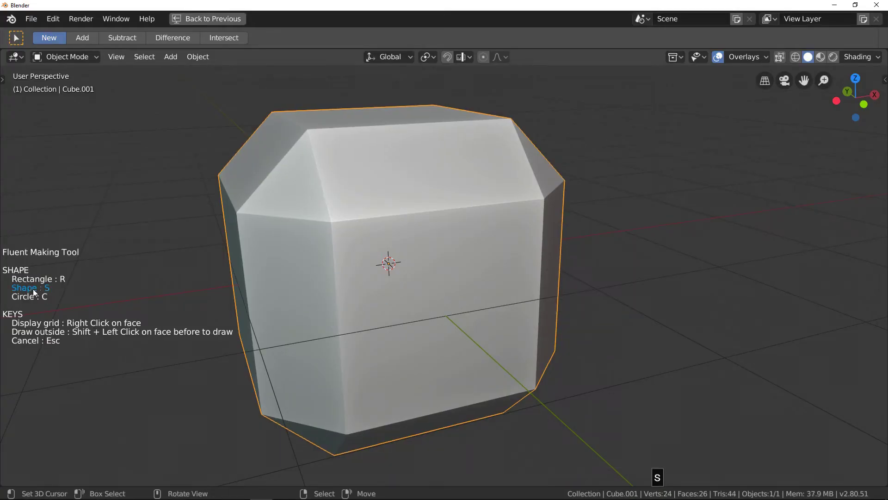
{"action": "right_click", "coordinate": [385, 284]}
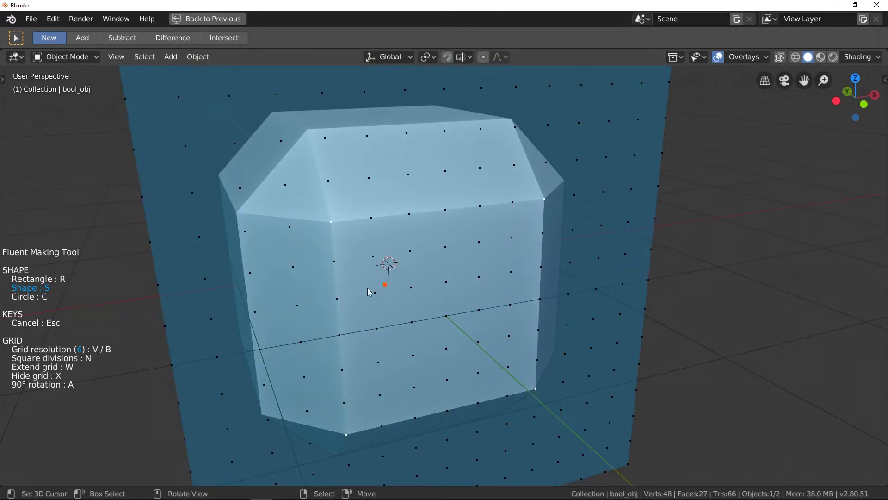
- Place the shape's start point on the grid near the face centre
{"action": "right_click", "coordinate": [426, 268]}
{"action": "right_click", "coordinate": [465, 266]}
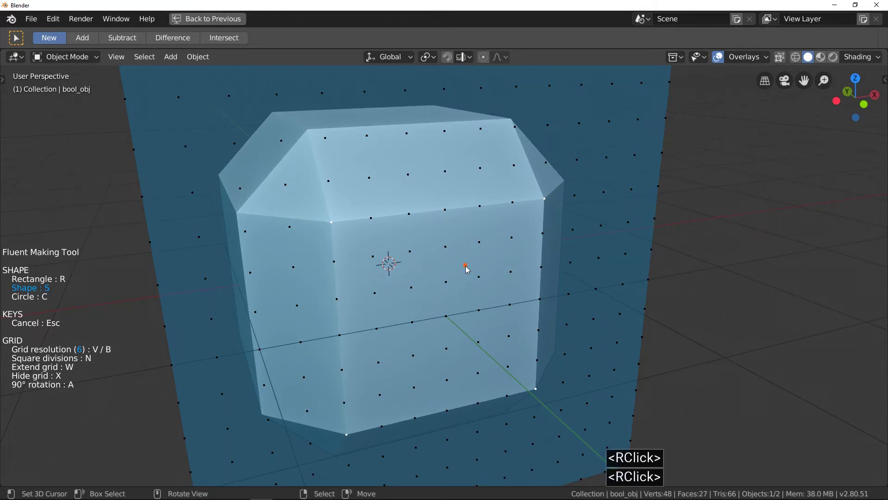
{"action": "right_click", "coordinate": [464, 333]}
{"action": "right_click", "coordinate": [422, 339]}
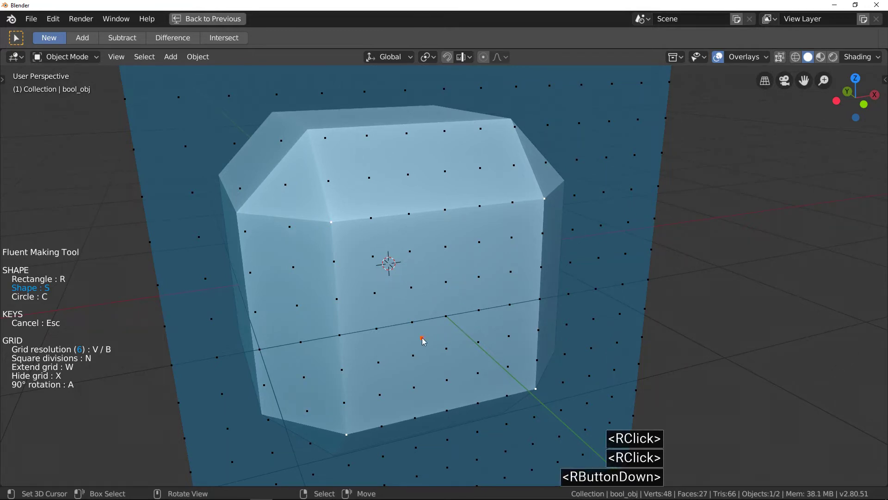
{"action": "right_click", "coordinate": [376, 264]}
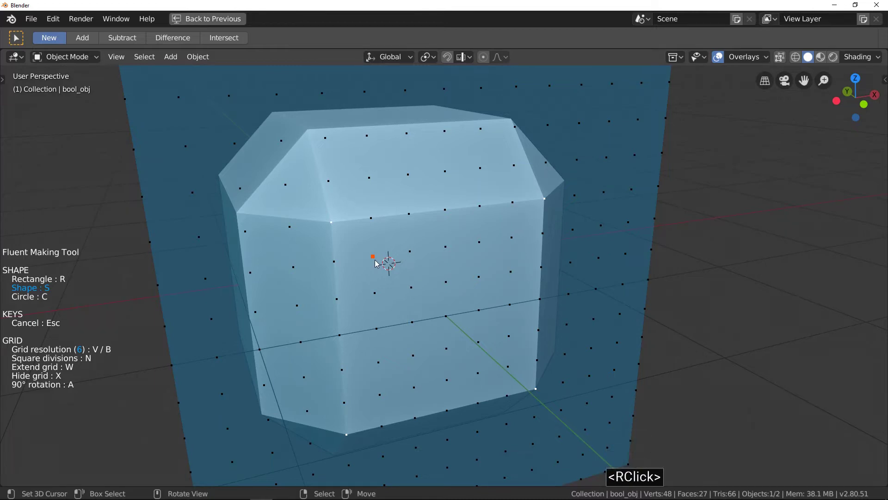
- Rotate the drawing grid 90 degrees and make it two steps finer, zoomed in close
{"action": "key", "text": "a"}
{"action": "middle_click_drag", "start_coordinate": [376, 264], "coordinate": [395, 283]}
{"action": "scroll", "coordinate": [376, 253], "scroll_direction": "up", "scroll_amount": 2}
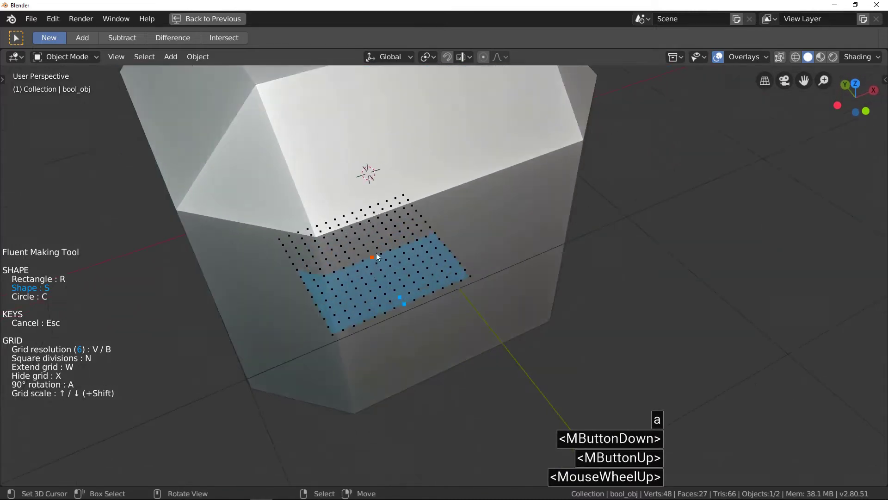
{"action": "scroll", "coordinate": [377, 253], "scroll_direction": "up", "scroll_amount": 3}
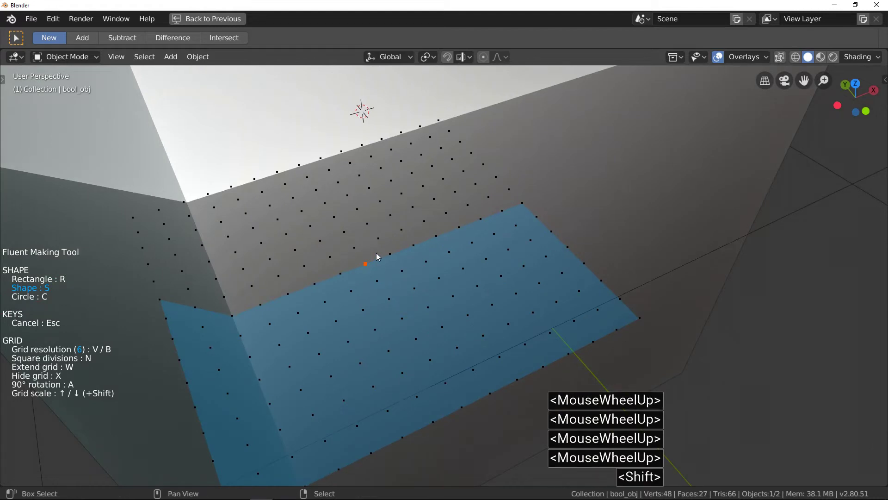
{"action": "key", "text": "shift+Down"}
{"action": "key", "text": "shift+Down"}
{"action": "key", "text": "shift+Down"}
{"action": "key", "text": "shift+Down"}
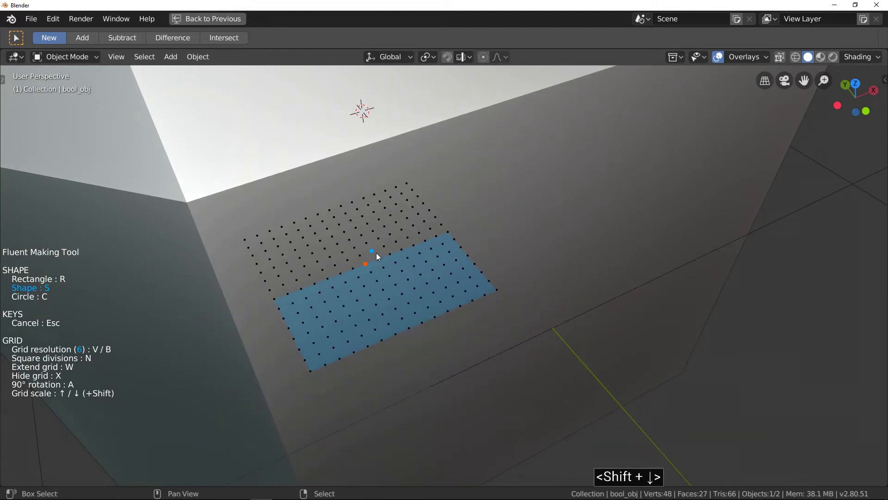
{"action": "key", "text": "shift+Down"}
{"action": "scroll", "coordinate": [367, 253], "scroll_direction": "up", "scroll_amount": 1}
{"action": "scroll", "coordinate": [360, 257], "scroll_direction": "up", "scroll_amount": 1}
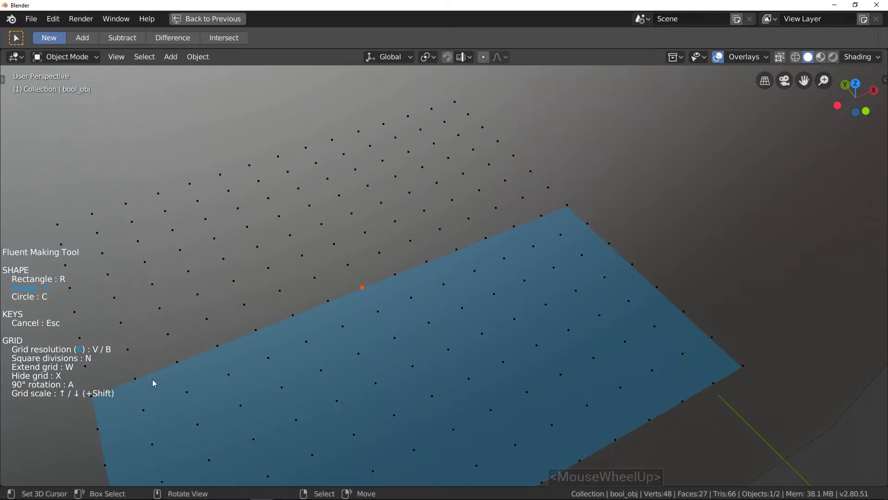
- Draw a four-corner stepped profile and revolve it into a round countersink cutter
{"action": "left_click", "coordinate": [335, 244]}
{"action": "left_click", "coordinate": [365, 233]}
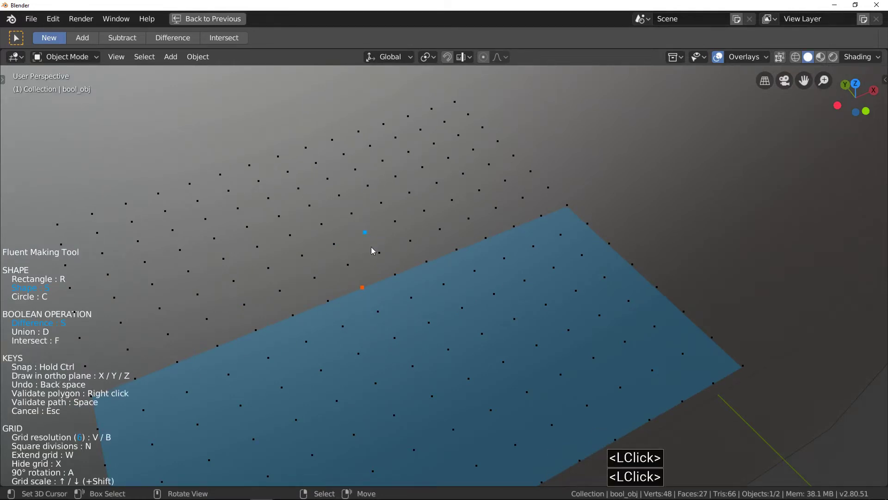
{"action": "left_click", "coordinate": [379, 252]}
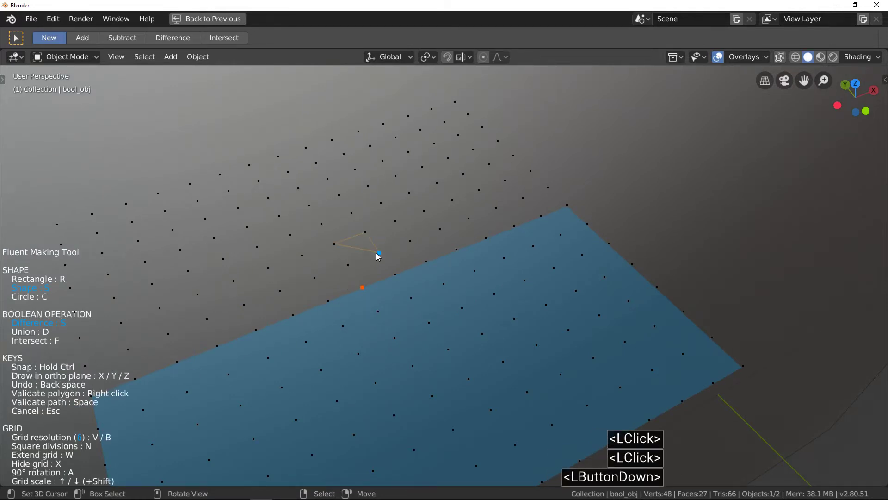
{"action": "left_click", "coordinate": [400, 310]}
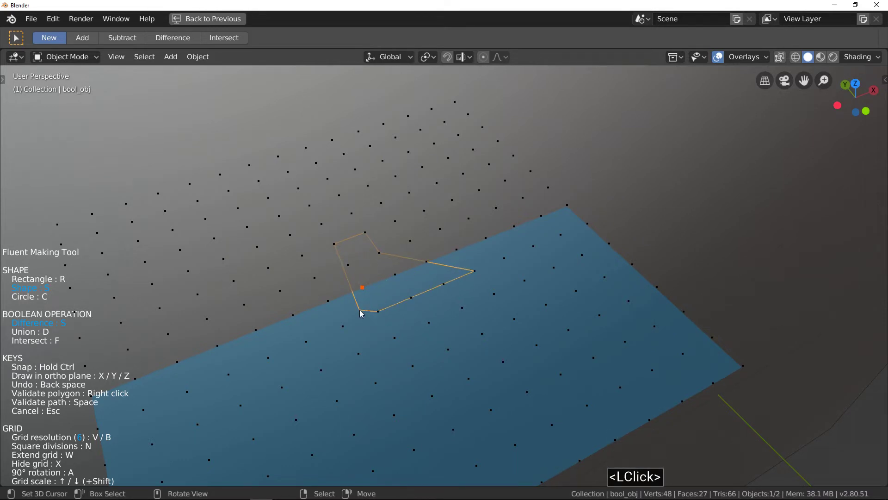
{"action": "key", "text": "space"}
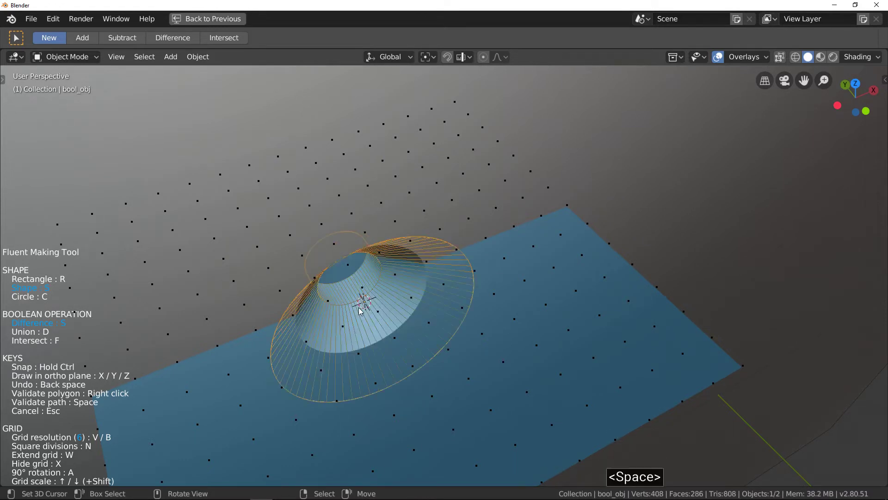
- Mirror the hole cutter across X and Z, then apply the four countersunk hole cuts
{"action": "middle_click_drag", "start_coordinate": [359, 310], "coordinate": [337, 277]}
{"action": "scroll", "coordinate": [337, 274], "scroll_direction": "down", "scroll_amount": 2}
{"action": "scroll", "coordinate": [336, 269], "scroll_direction": "down", "scroll_amount": 3}
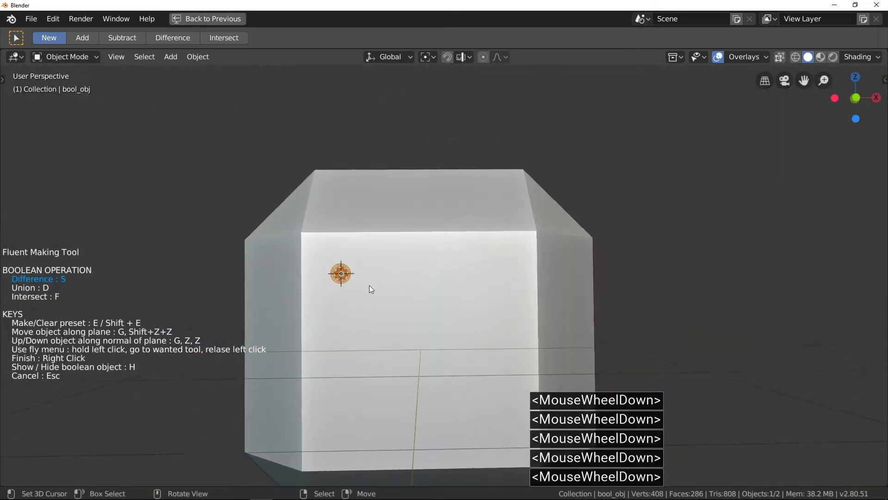
{"action": "left_click_drag", "start_coordinate": [435, 293], "coordinate": [436, 285]}
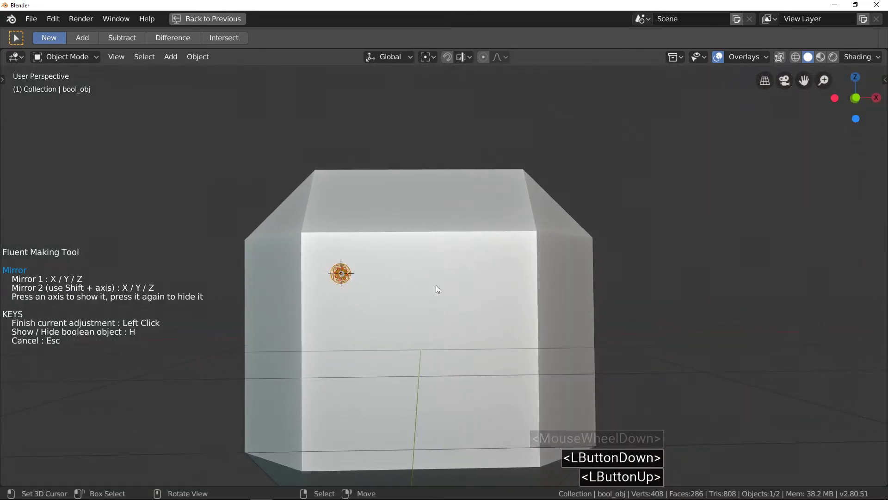
{"action": "key", "text": "x"}
{"action": "key", "text": "z"}
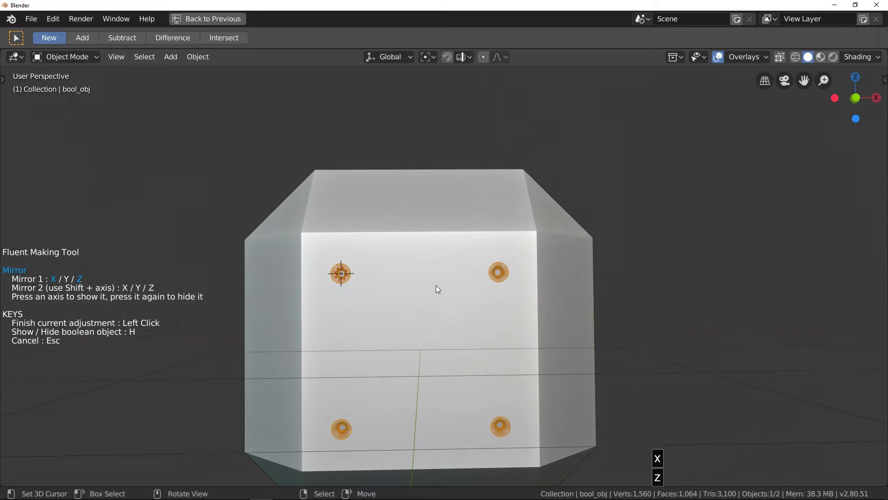
{"action": "left_click", "coordinate": [432, 293]}
{"action": "middle_click_drag", "start_coordinate": [432, 293], "coordinate": [408, 283], "text": "shift"}
{"action": "right_click", "coordinate": [398, 268]}
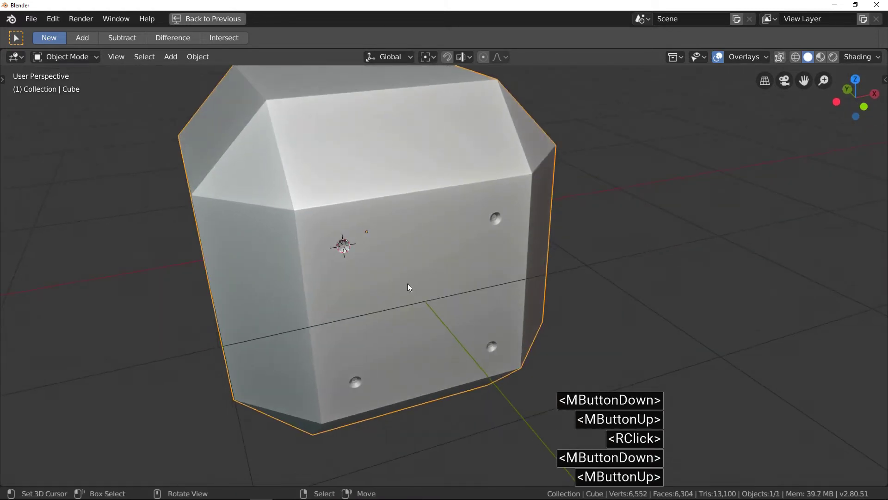
- Start another Cut/Add Shape cut with the grid shown and start point at face centre
{"action": "key", "text": "alt+x"}
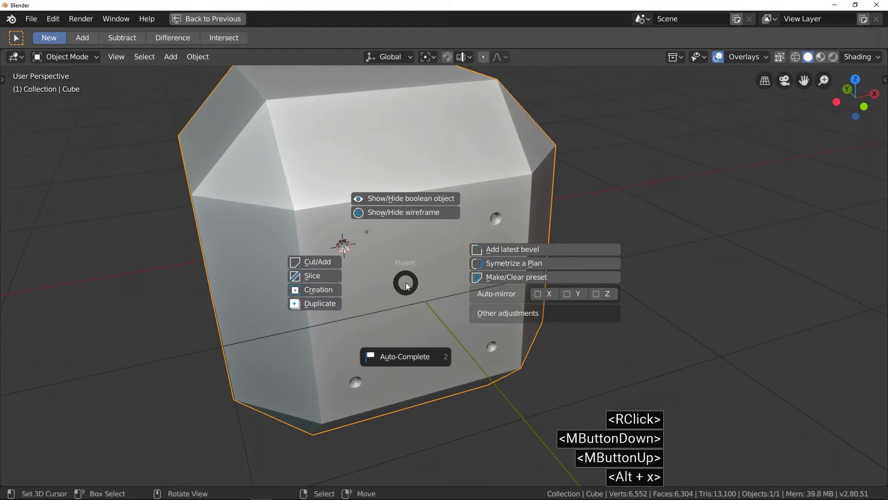
{"action": "left_click", "coordinate": [330, 262]}
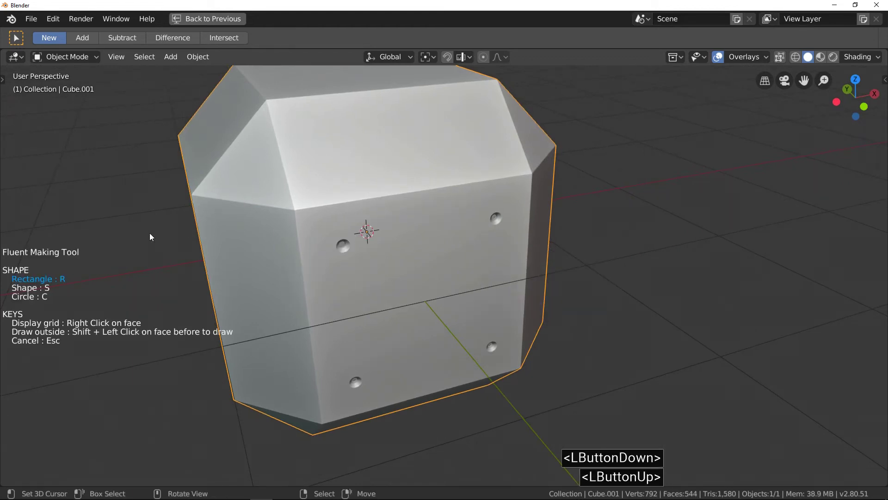
{"action": "key", "text": "s"}
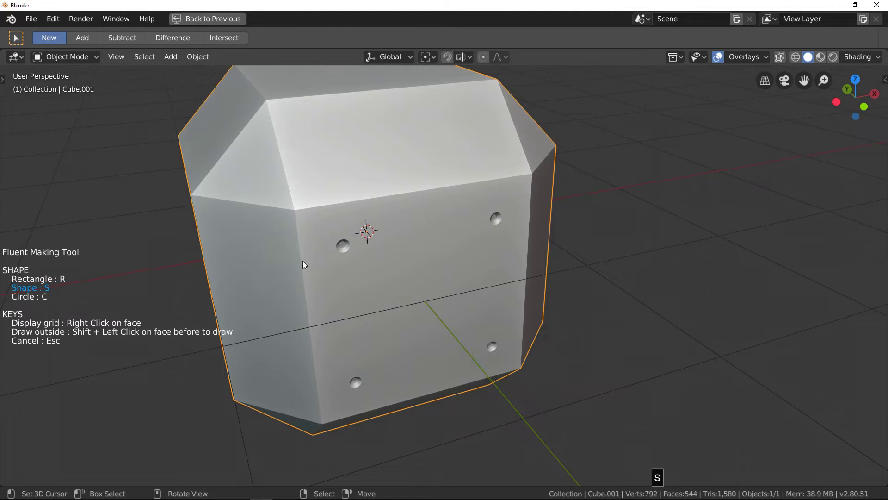
{"action": "right_click", "coordinate": [394, 284]}
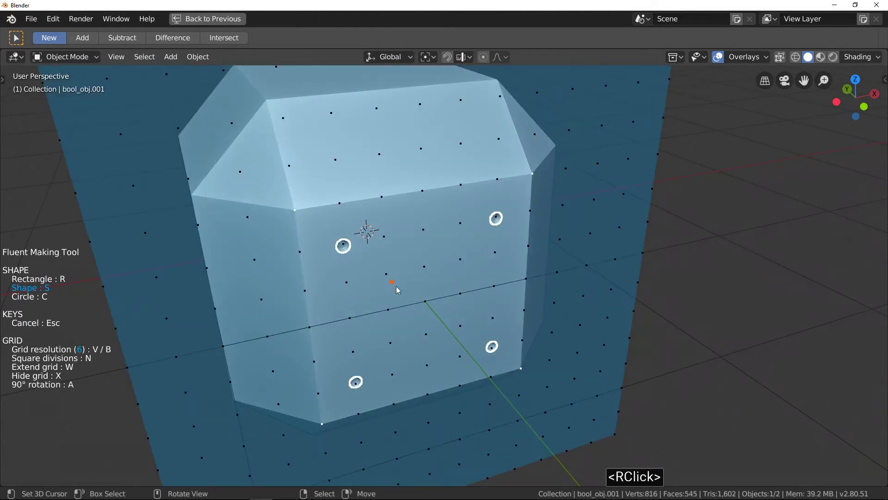
{"action": "right_click", "coordinate": [424, 302]}
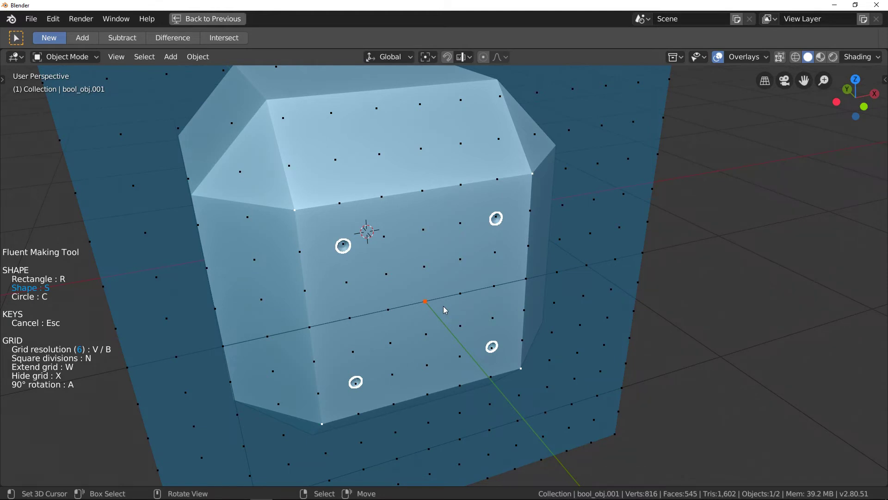
- Rotate the drawing grid 90 degrees and enlarge its spacing
{"action": "key", "text": "a"}
{"action": "middle_click", "coordinate": [444, 305]}
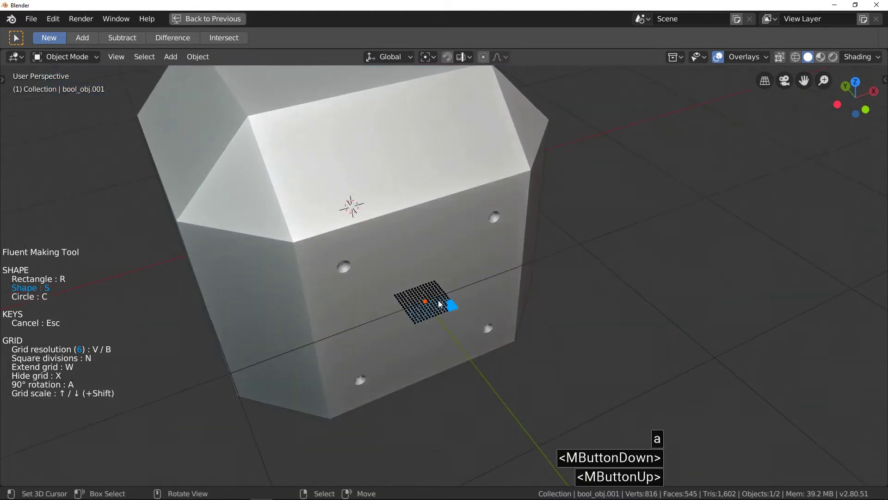
{"action": "scroll", "coordinate": [440, 301], "scroll_direction": "up", "scroll_amount": 3}
{"action": "key", "text": "shift+Up"}
- Draw a four-corner recess profile, revolve it into a stepped round cutter, and apply it
{"action": "left_click", "coordinate": [392, 280]}
{"action": "left_click", "coordinate": [408, 276]}
{"action": "left_click", "coordinate": [463, 269]}
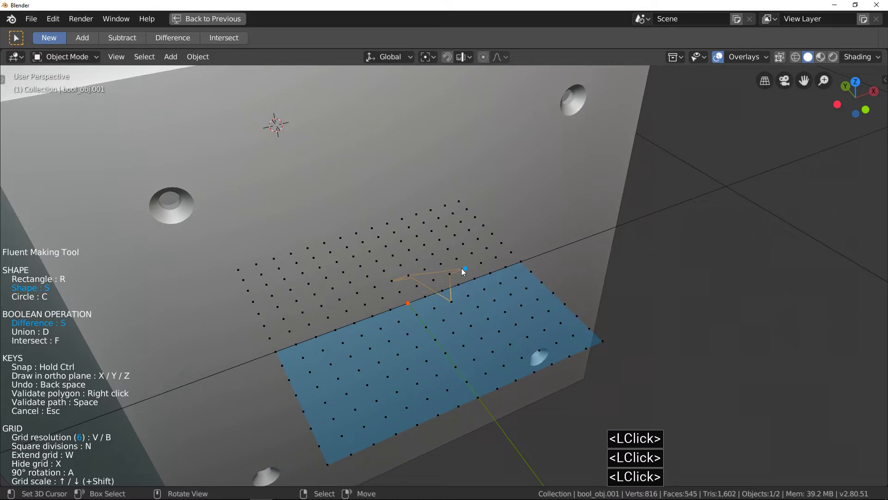
{"action": "left_click", "coordinate": [494, 301]}
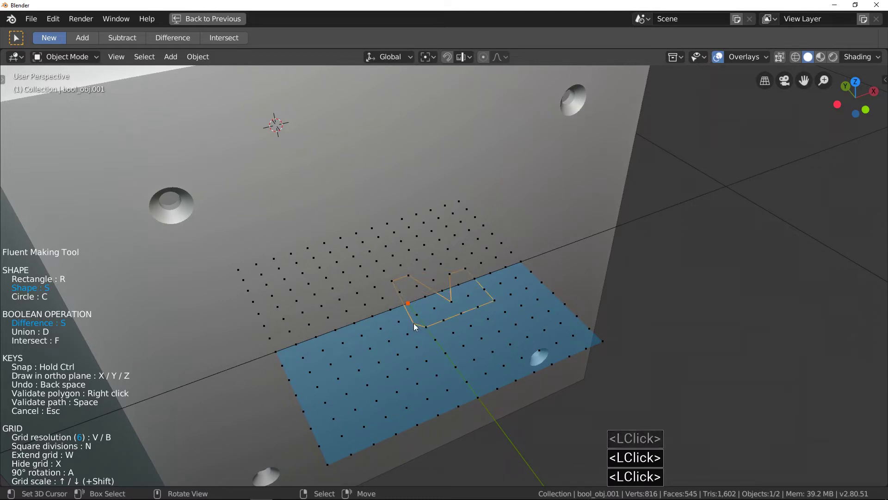
{"action": "key", "text": "space"}
{"action": "middle_click_drag", "start_coordinate": [415, 325], "coordinate": [423, 308]}
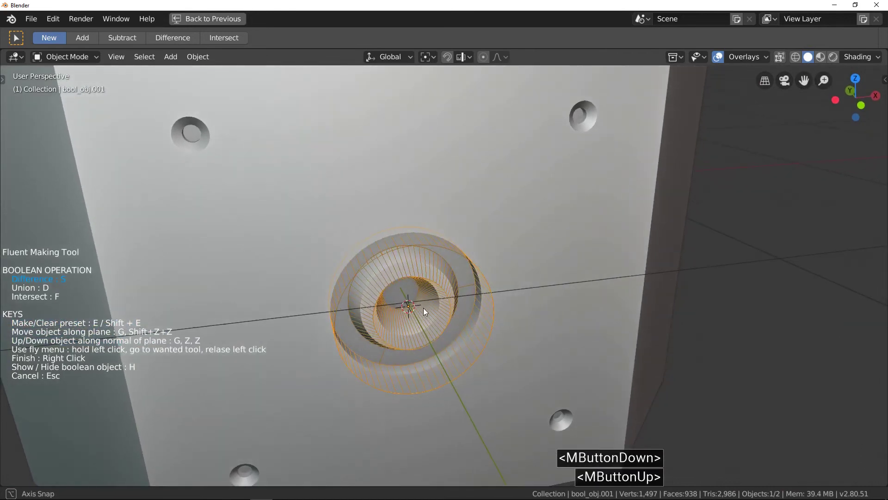
{"action": "right_click", "coordinate": [551, 291]}
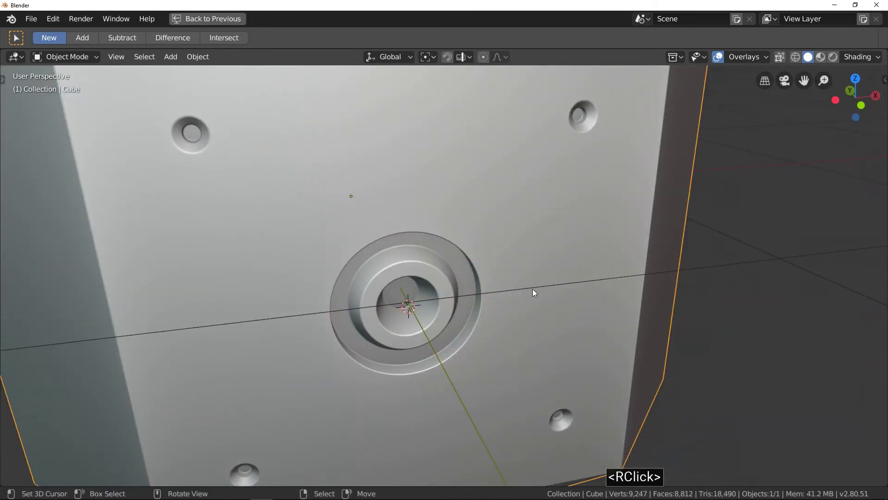
- Show the boolean cutters, select the large ring cutter bool_obj.001, and enter Edit Mode
{"action": "key", "text": "shift"}
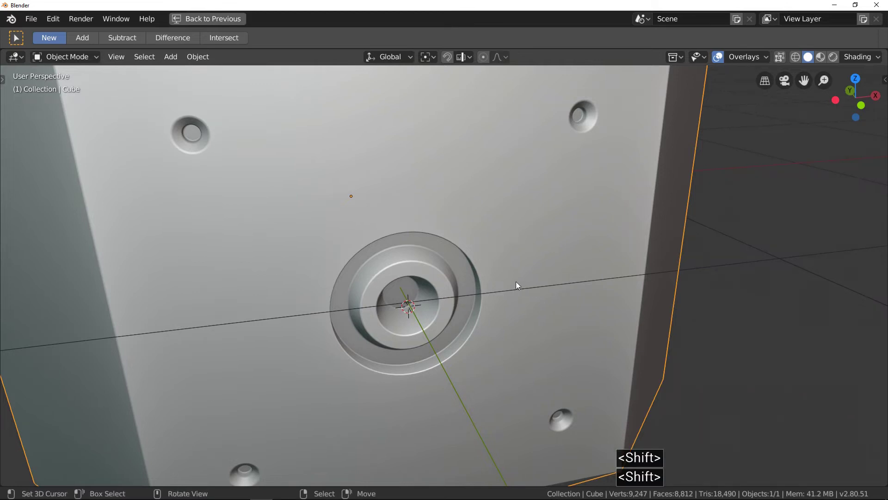
{"action": "mouse_move", "coordinate": [521, 285]}
{"action": "middle_mouse_down", "text": "shift"}
{"action": "mouse_move", "coordinate": [540, 288]}
{"action": "mouse_move", "coordinate": [524, 290]}
{"action": "middle_mouse_up", "text": "shift"}
{"action": "key", "text": "alt"}
{"action": "key", "text": "alt+x"}
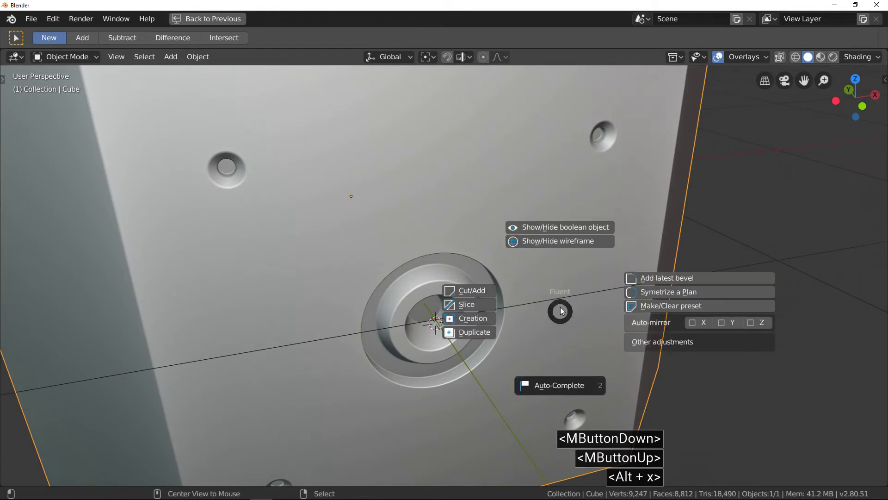
{"action": "left_click", "coordinate": [564, 226]}
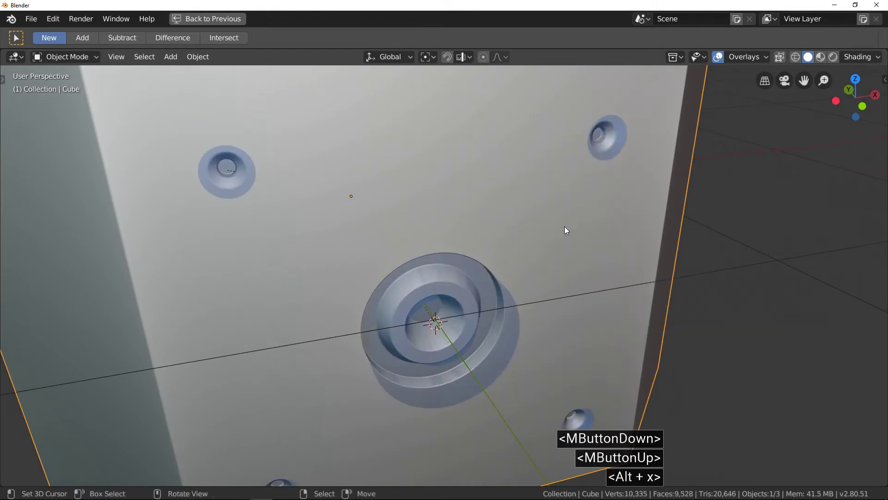
{"action": "right_click", "coordinate": [496, 286]}
{"action": "key", "text": "Tab"}
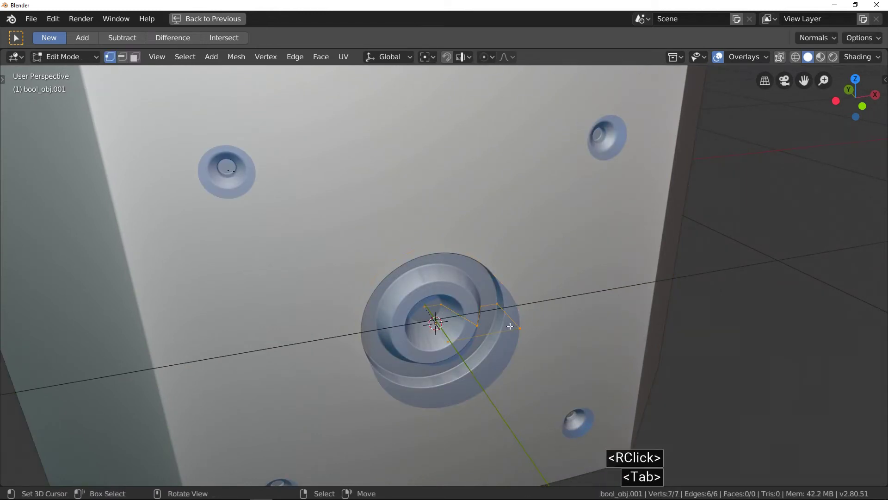
- Move the two outer profile vertices along X to widen the recess's outer step
{"action": "scroll", "coordinate": [511, 324], "scroll_direction": "up", "scroll_amount": 2}
{"action": "right_click", "coordinate": [516, 322]}
{"action": "right_click", "coordinate": [476, 283], "text": "shift"}
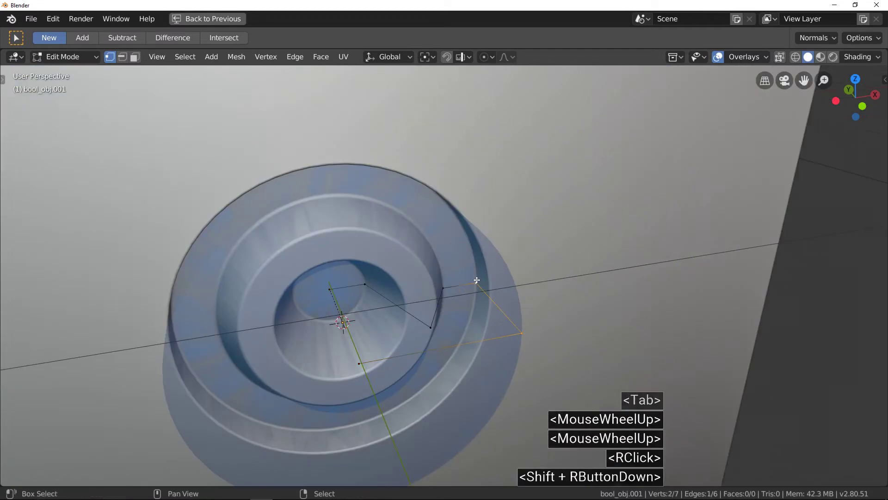
{"action": "key", "text": "g"}
{"action": "key", "text": "x"}
{"action": "scroll", "coordinate": [532, 275], "scroll_direction": "up", "scroll_amount": 4}
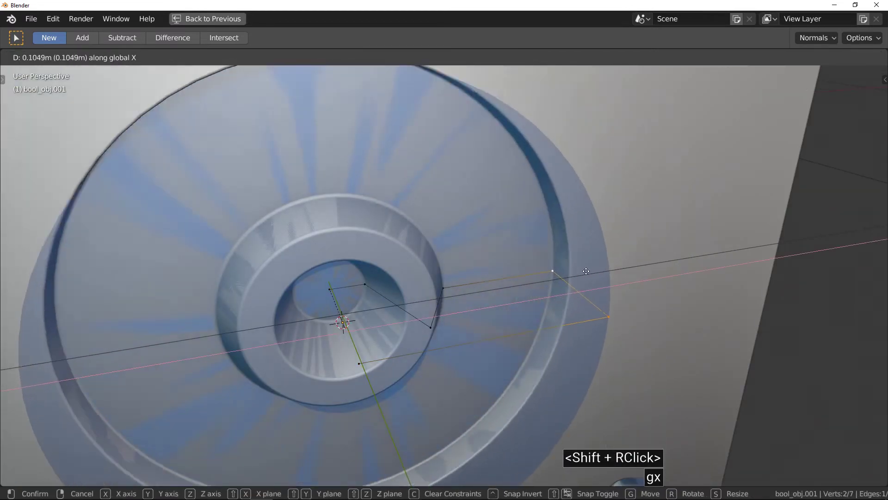
{"action": "left_click", "coordinate": [568, 268]}
{"action": "scroll", "coordinate": [538, 272], "scroll_direction": "down", "scroll_amount": 4}
{"action": "scroll", "coordinate": [538, 272], "scroll_direction": "down", "scroll_amount": 2}
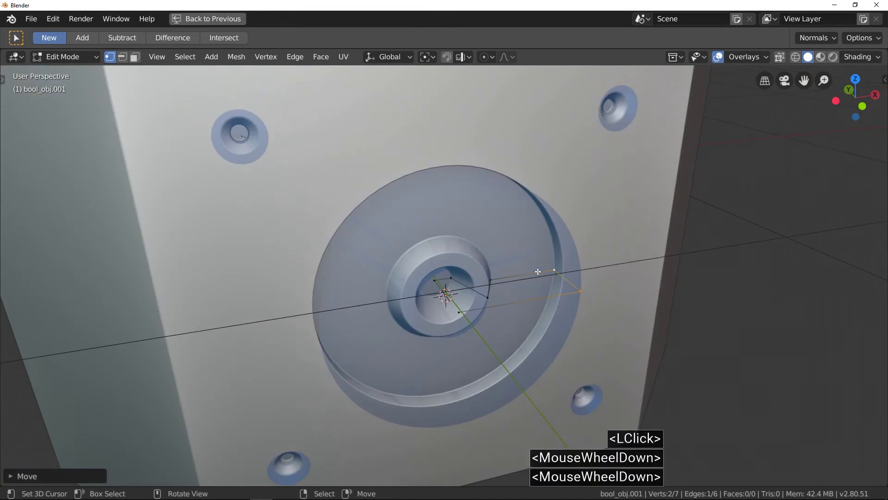
{"action": "mouse_move", "coordinate": [539, 271]}
{"action": "middle_mouse_down"}
{"action": "mouse_move", "coordinate": [532, 261]}
{"action": "mouse_move", "coordinate": [538, 275]}
{"action": "middle_mouse_up"}
{"action": "key", "text": "Tab"}
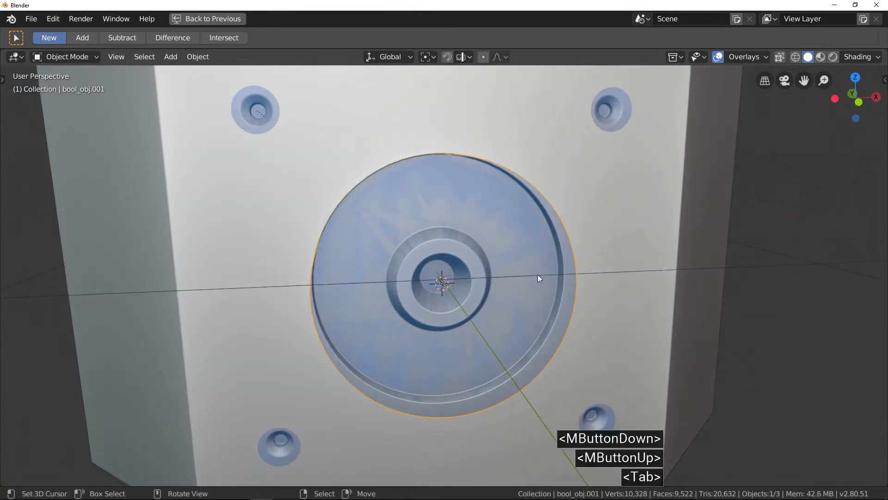
- Set the central cutter's Screw modifier Steps to 6, making the recess hexagonal
{"action": "key", "text": "ctrl"}
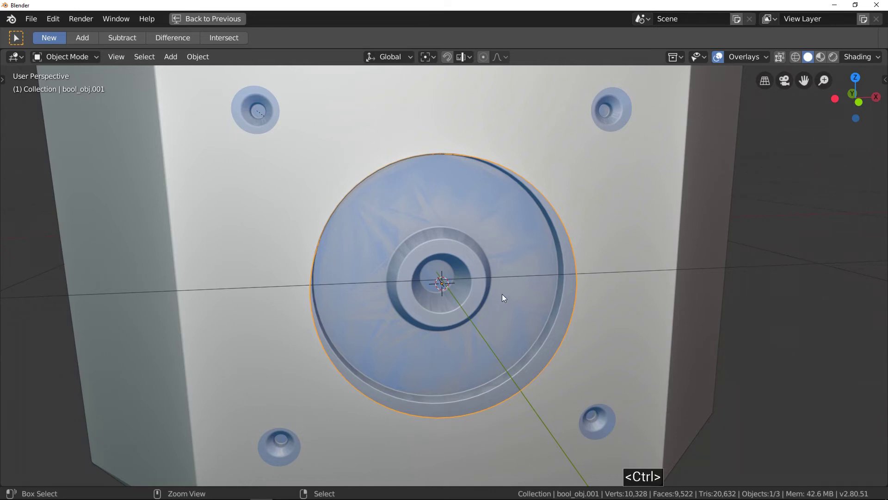
{"action": "key", "text": "ctrl+space"}
{"action": "middle_click_drag", "start_coordinate": [460, 270], "coordinate": [465, 284]}
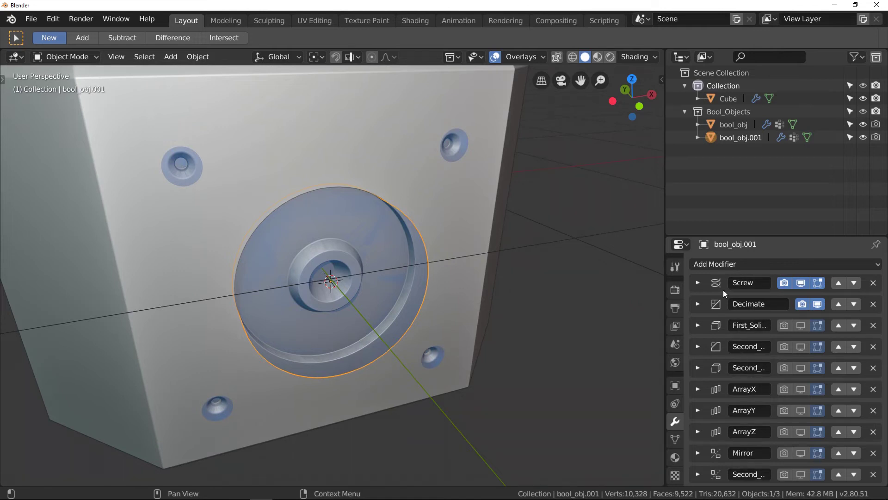
{"action": "left_click", "coordinate": [698, 283]}
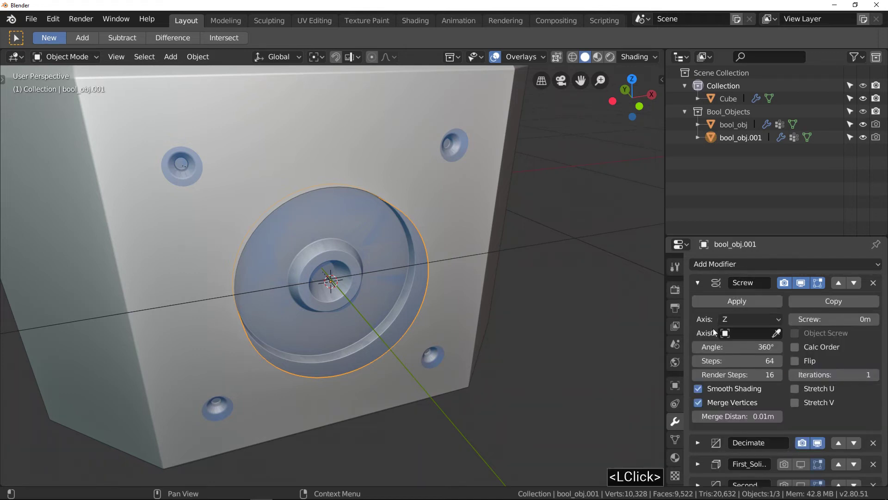
{"action": "mouse_move", "coordinate": [738, 363]}
{"action": "left_mouse_down"}
{"action": "mouse_move", "coordinate": [694, 363]}
{"action": "mouse_move", "coordinate": [739, 364]}
{"action": "left_mouse_up"}
{"action": "left_click", "coordinate": [739, 364]}
{"action": "type", "text": "6"}
{"action": "key", "text": "Return"}
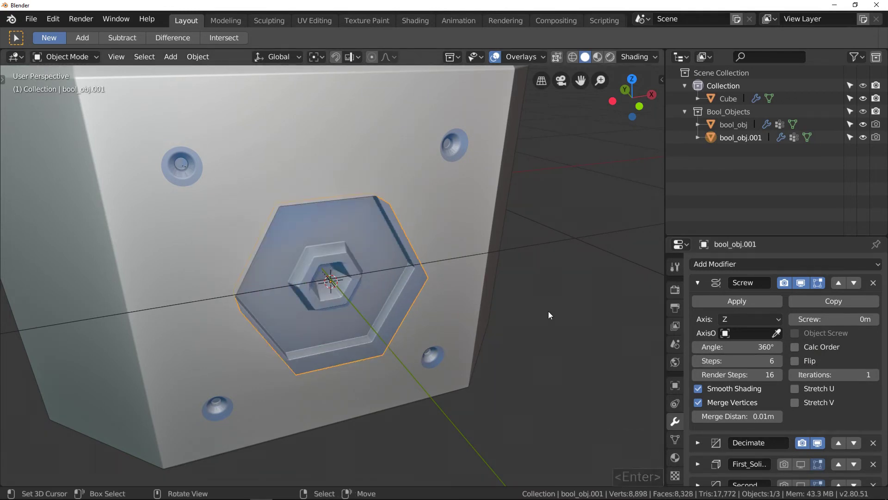
{"action": "key", "text": "ctrl+space"}
{"action": "mouse_move", "coordinate": [515, 307]}
{"action": "middle_mouse_down"}
{"action": "mouse_move", "coordinate": [493, 277]}
{"action": "mouse_move", "coordinate": [472, 270]}
{"action": "mouse_move", "coordinate": [495, 250]}
{"action": "mouse_move", "coordinate": [533, 263]}
{"action": "mouse_move", "coordinate": [541, 299]}
{"action": "mouse_move", "coordinate": [478, 301]}
{"action": "mouse_move", "coordinate": [462, 279]}
{"action": "mouse_move", "coordinate": [469, 255]}
{"action": "mouse_move", "coordinate": [512, 272]}
{"action": "mouse_move", "coordinate": [540, 306]}
{"action": "mouse_move", "coordinate": [515, 310]}
{"action": "middle_mouse_up"}
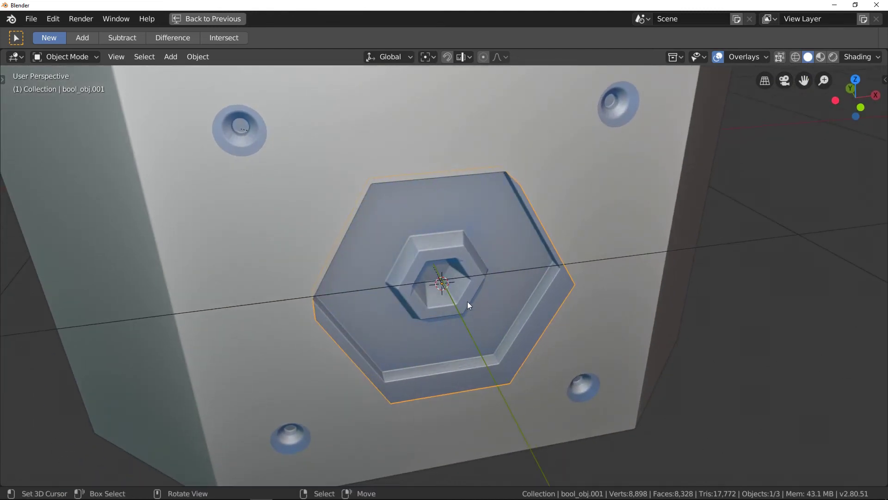
- Set the central cutter's Screw steps to 4 via the quick modifier menu, making a diamond
{"action": "middle_click_drag", "start_coordinate": [445, 298], "coordinate": [422, 264]}
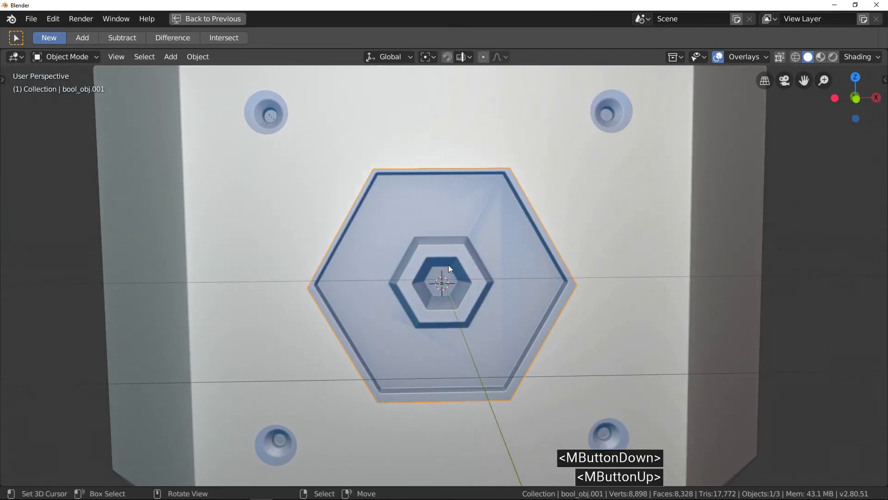
{"action": "key", "text": "shift+ctrl+q"}
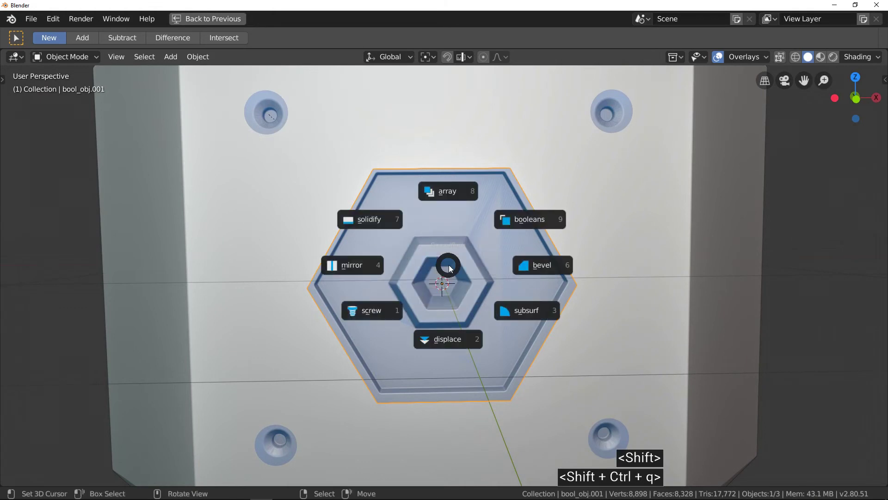
{"action": "left_click", "coordinate": [372, 312]}
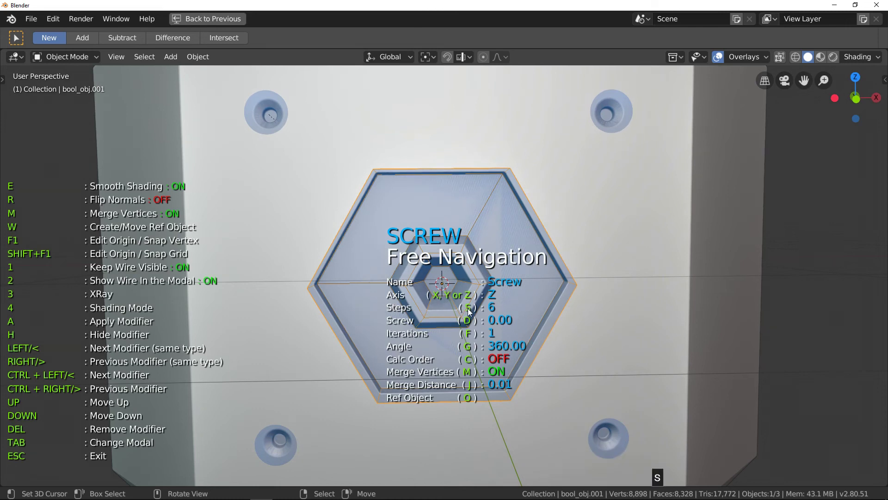
{"action": "key", "text": "s"}
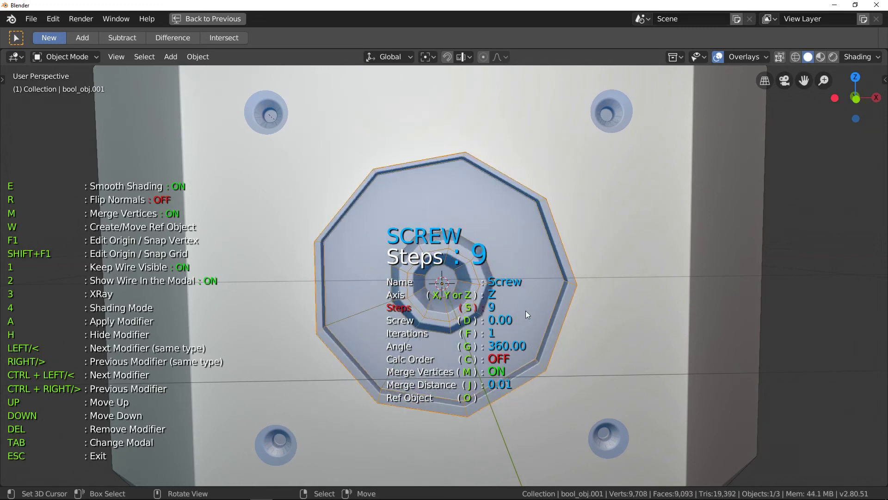
{"action": "key", "text": "4"}
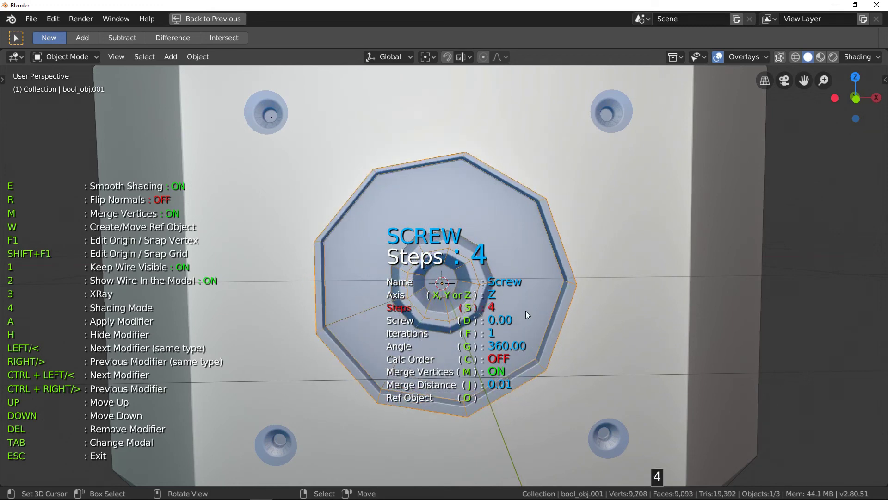
{"action": "key", "text": "Return"}
{"action": "key", "text": "Return"}
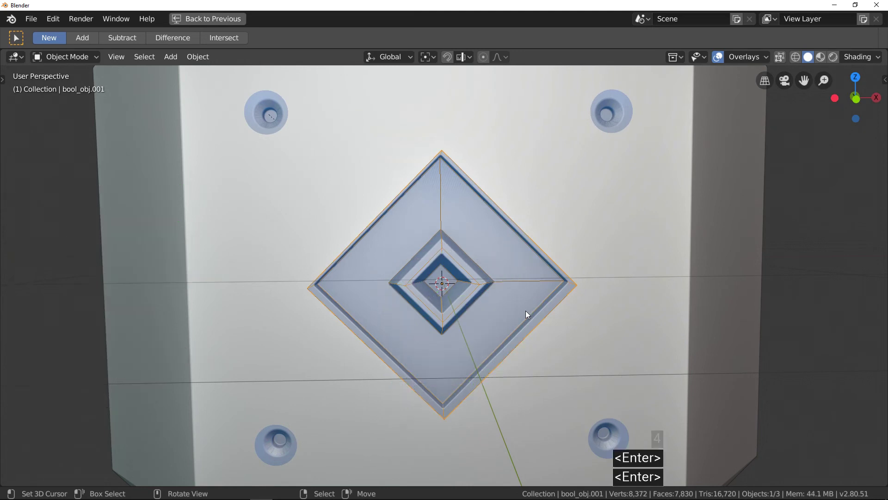
- Set the four-hole cutter's Screw steps to 6 so the corner holes become hexagonal
{"action": "middle_click_drag", "start_coordinate": [525, 310], "coordinate": [487, 305]}
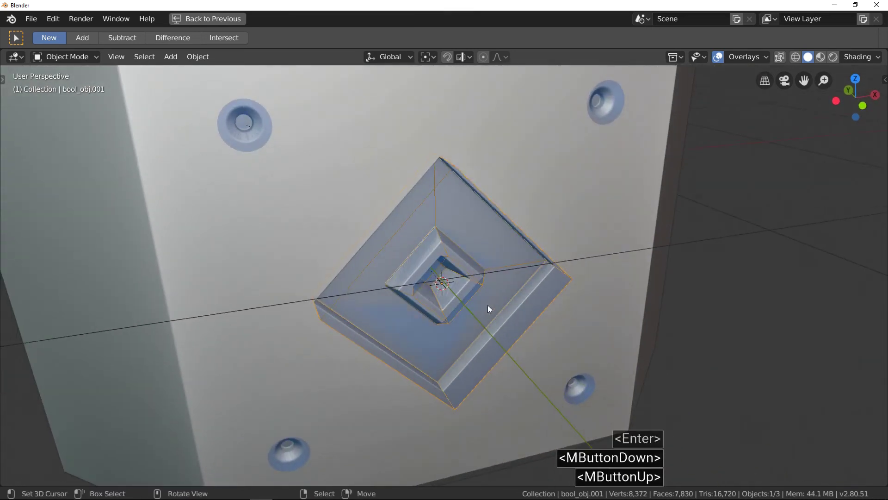
{"action": "scroll", "coordinate": [488, 304], "scroll_direction": "down", "scroll_amount": 1}
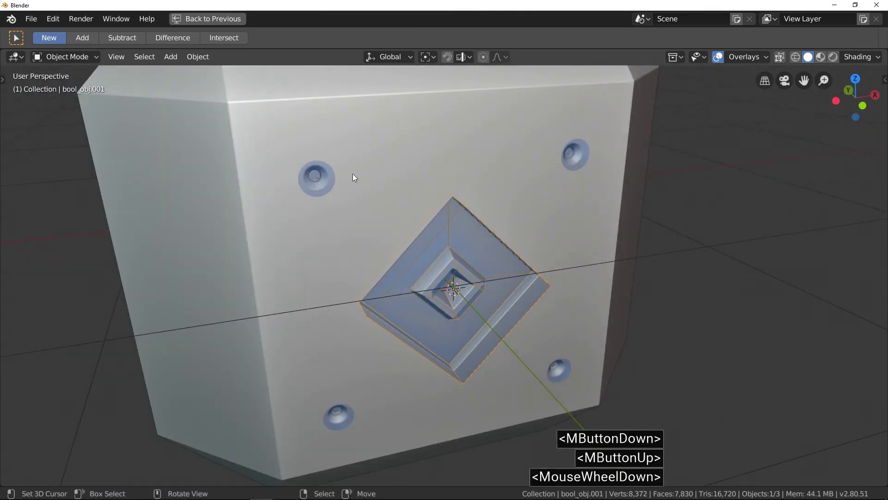
{"action": "right_click", "coordinate": [329, 179]}
{"action": "middle_click_drag", "start_coordinate": [332, 180], "coordinate": [383, 193], "text": "shift"}
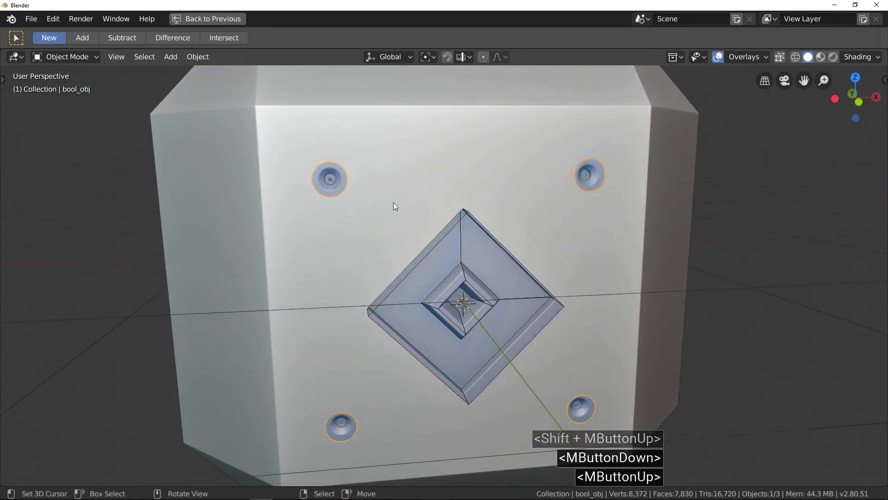
{"action": "key", "text": "ctrl+shift+q"}
{"action": "left_click", "coordinate": [330, 251]}
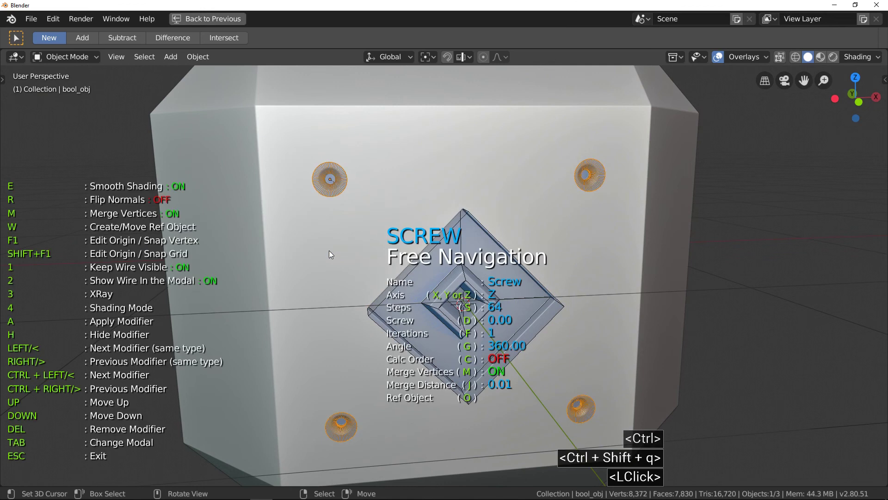
{"action": "key", "text": "s"}
{"action": "key", "text": "6"}
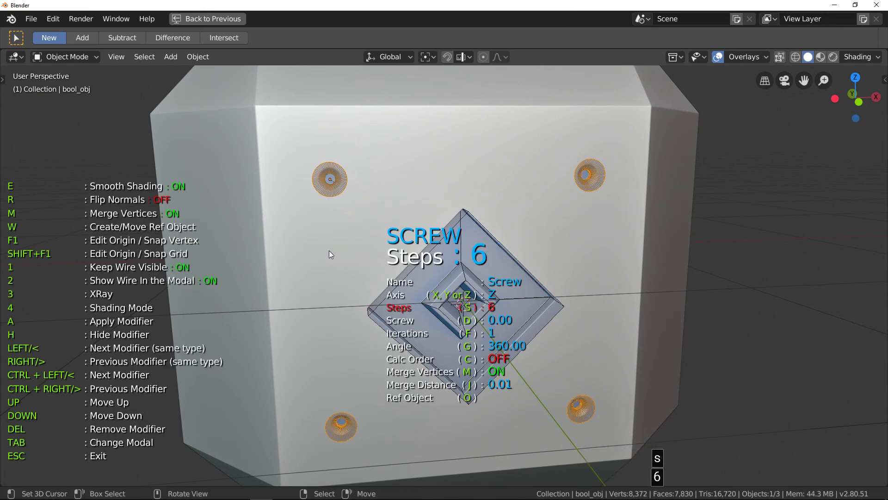
{"action": "key", "text": "Return"}
{"action": "key", "text": "Return"}
{"action": "right_click", "coordinate": [335, 241]}
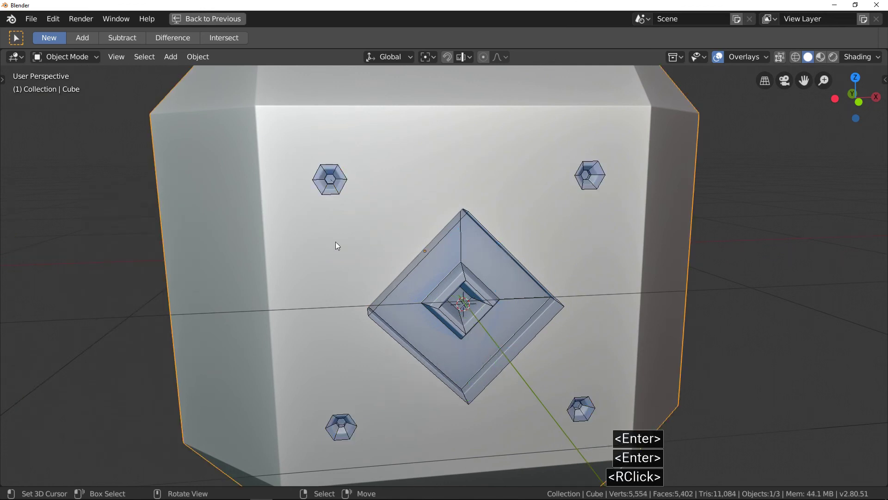
- Apply the cube's boolean modifiers to bake in the diamond recess and hexagonal holes, then inspect the beveled top
{"action": "key", "text": "alt+x"}
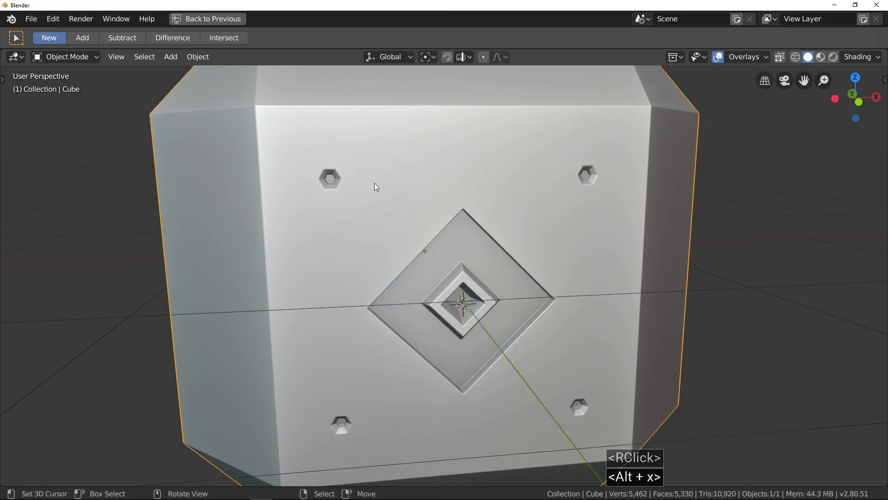
{"action": "scroll", "coordinate": [380, 192], "scroll_direction": "down", "scroll_amount": 2}
{"action": "middle_click_drag", "start_coordinate": [385, 200], "coordinate": [398, 214]}
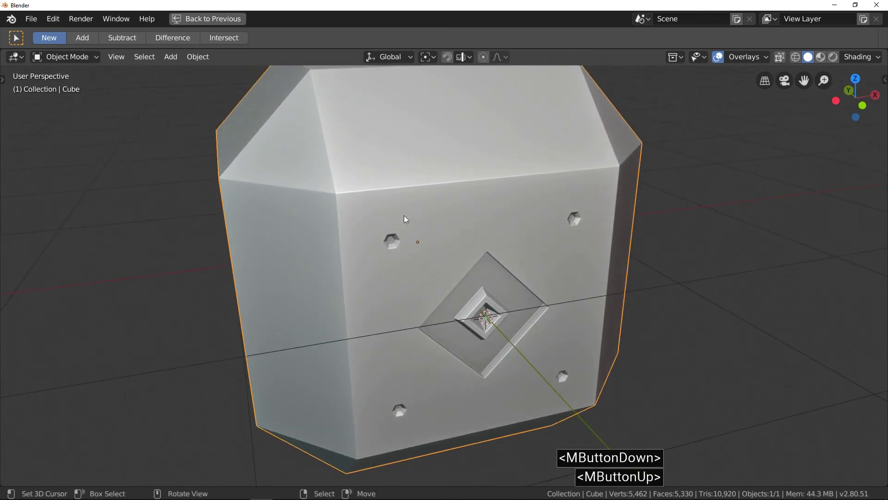